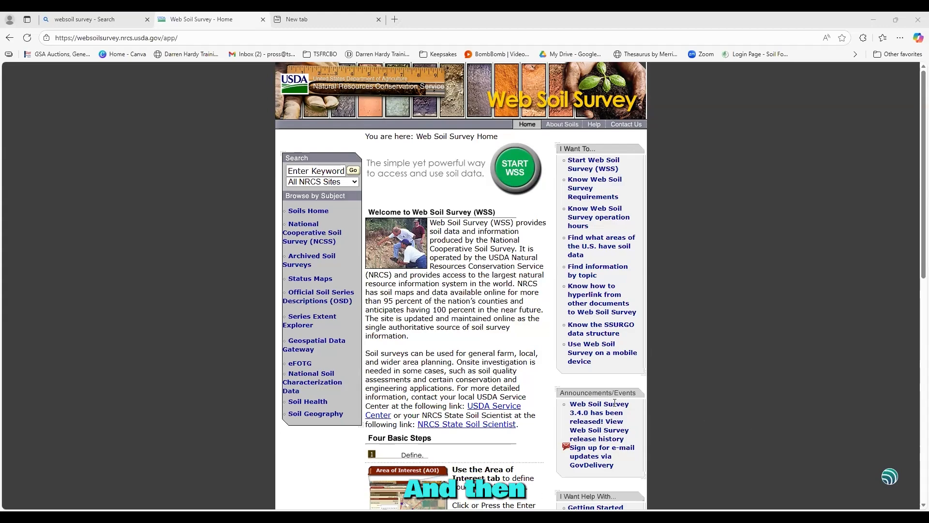
# - Launch Web Soil Survey and dismiss the status update notice
pyautogui.click(519, 170)
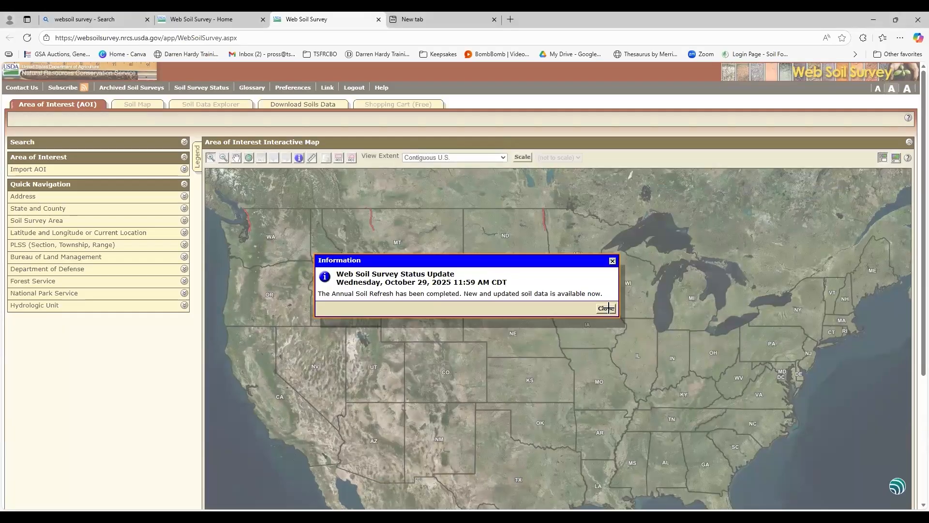
pyautogui.click(612, 261)
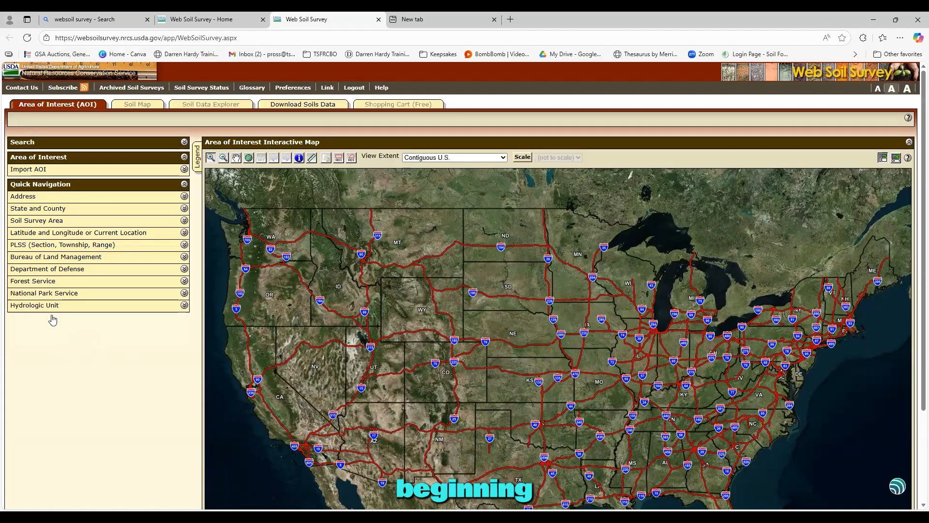
# - Enter the property's street address in the Quick Navigation Address box
pyautogui.click(27, 197)
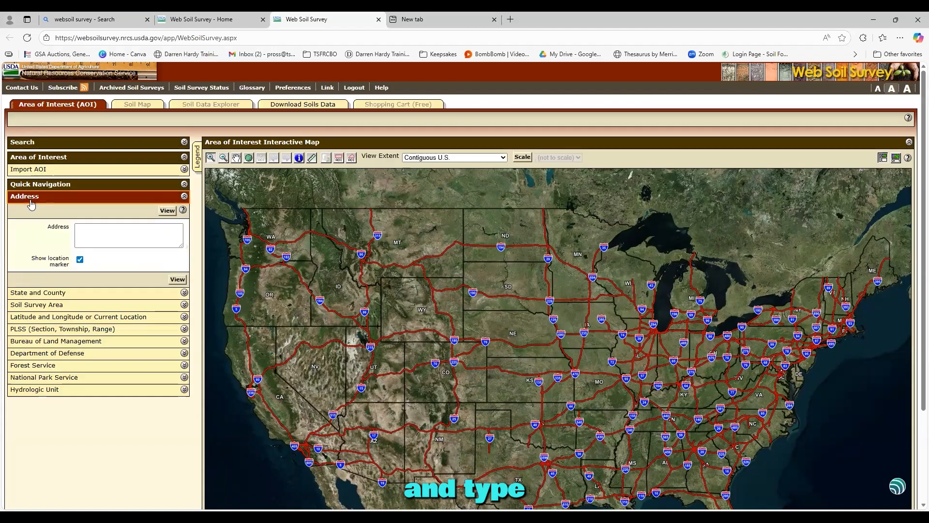
pyautogui.click(101, 229)
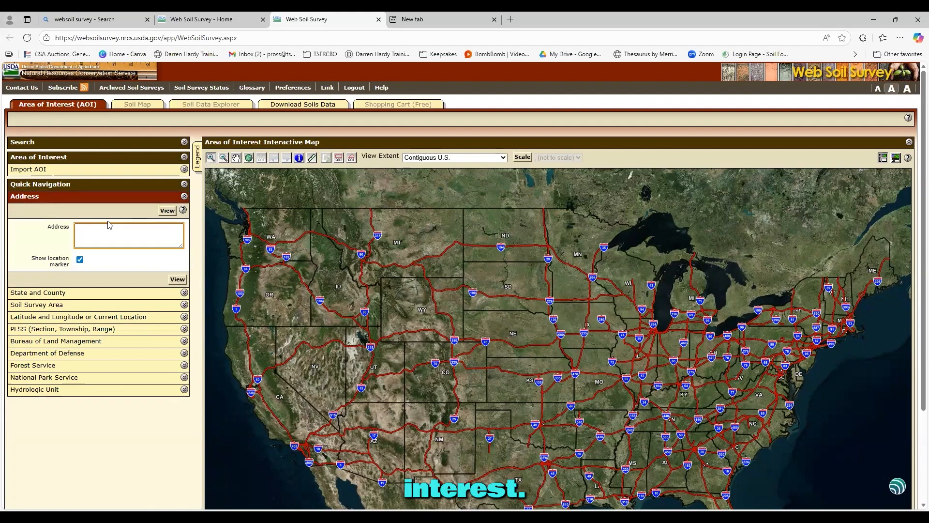
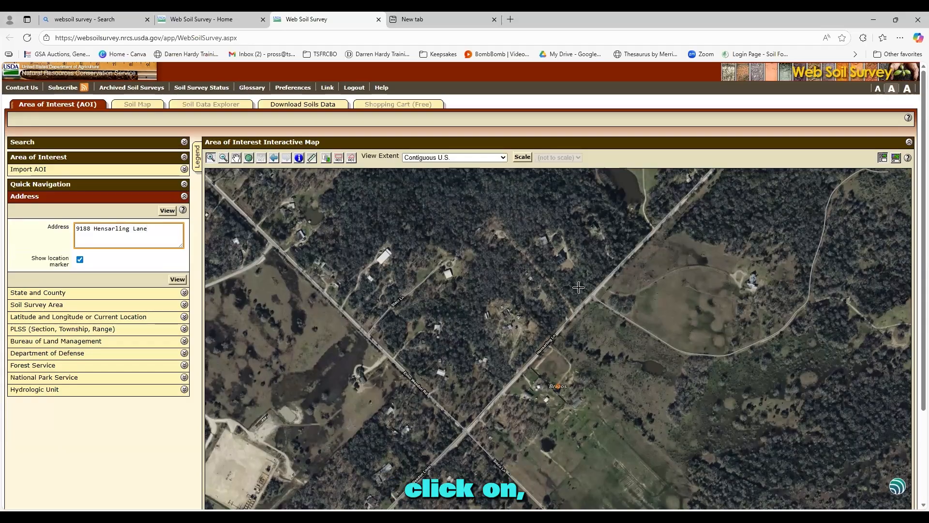
# - Zoom in on the property and select the AOI polygon tool
pyautogui.click(563, 286)
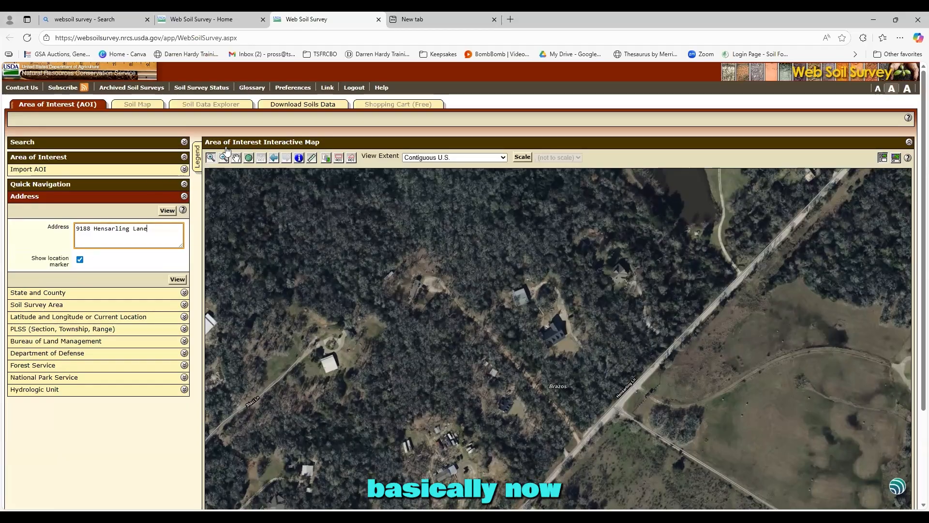
pyautogui.click(338, 159)
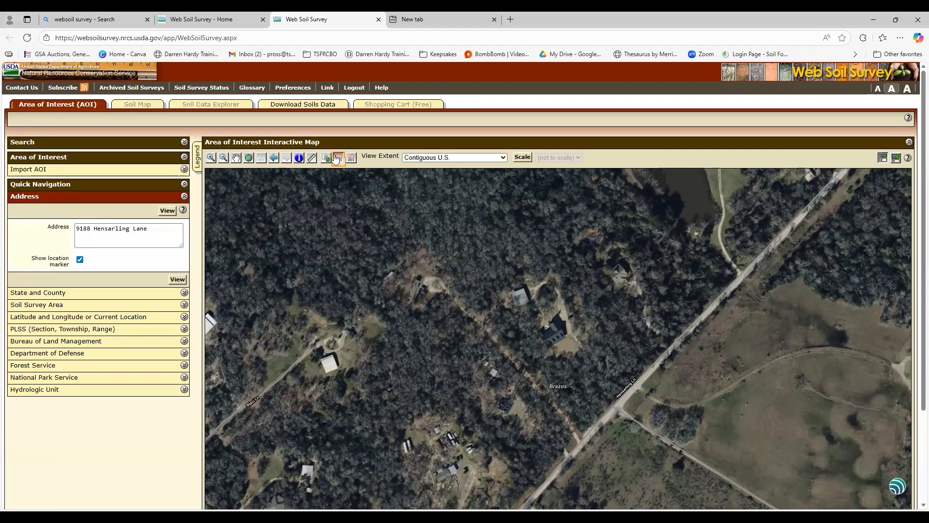
pyautogui.click(351, 161)
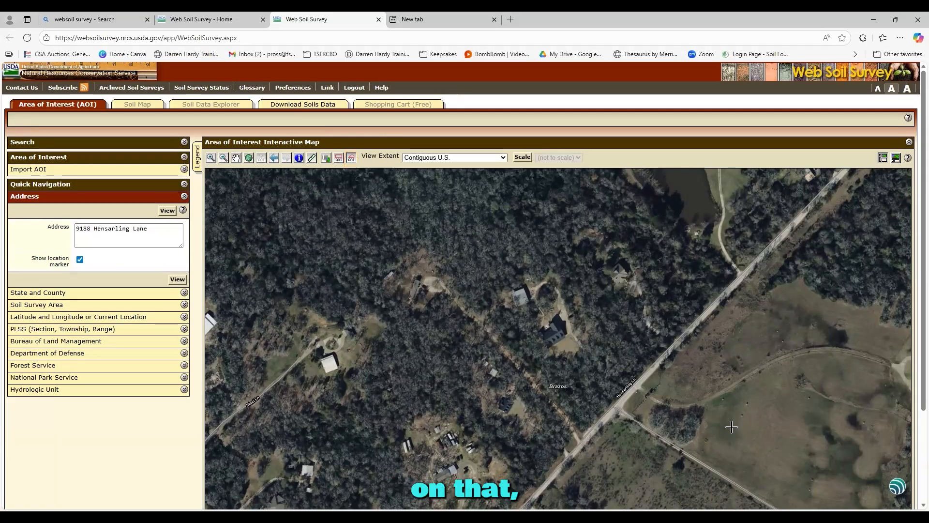
pyautogui.click(734, 468)
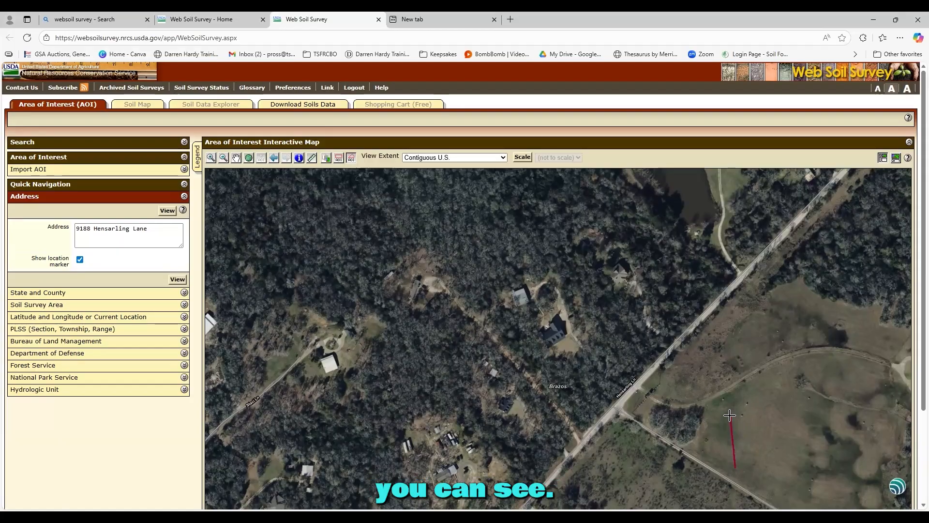
pyautogui.click(731, 418)
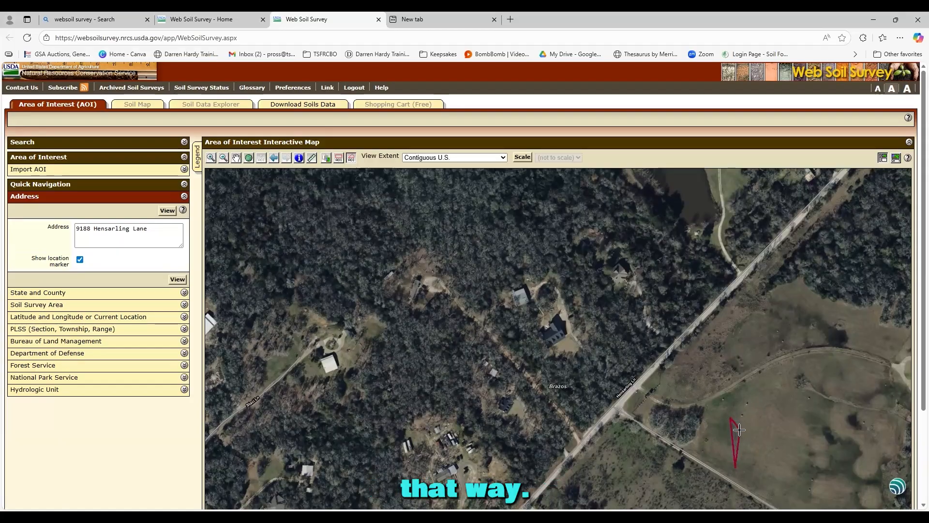
pyautogui.click(747, 424)
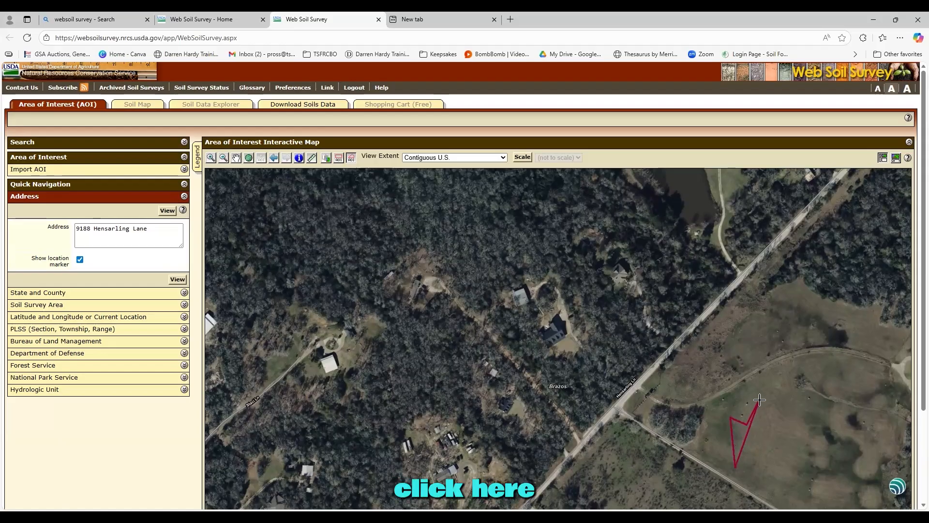
pyautogui.click(759, 398)
pyautogui.click(789, 425)
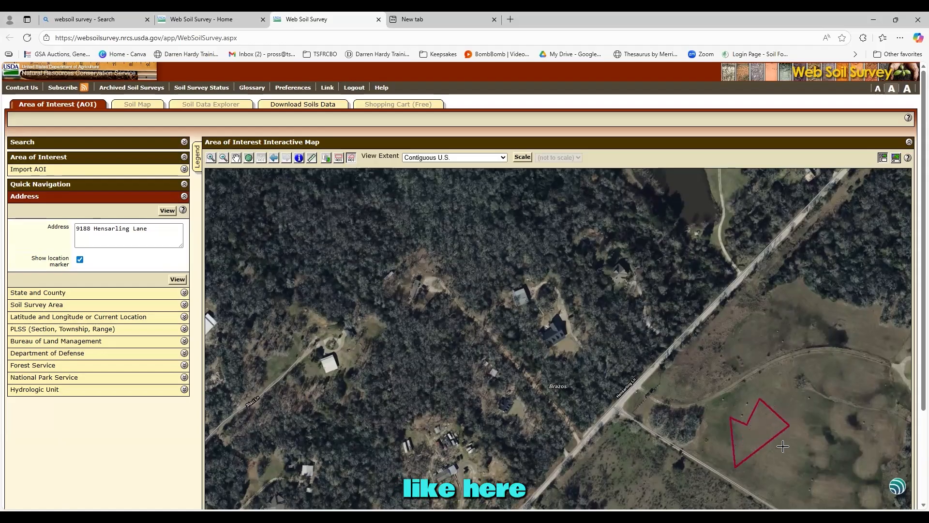
pyautogui.click(774, 472)
pyautogui.doubleClick(780, 473)
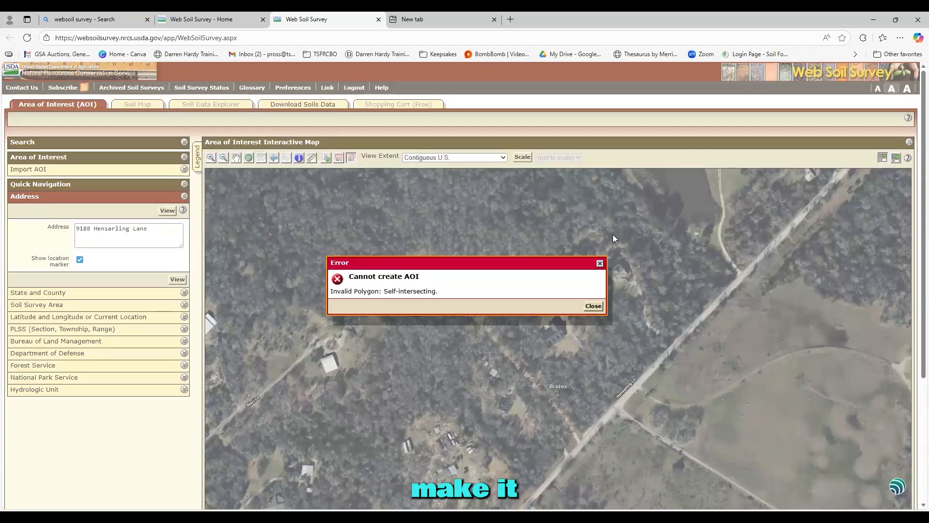
pyautogui.click(594, 306)
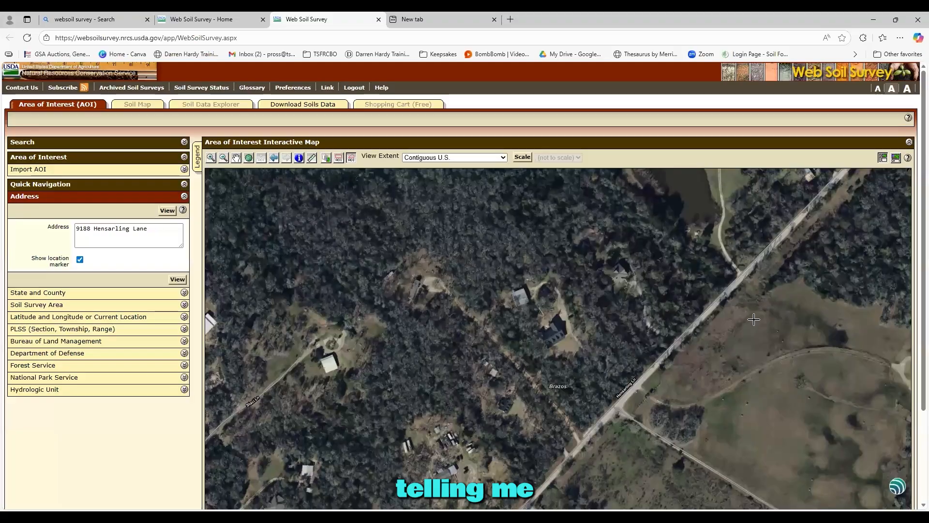
# - Zoom in on the pasture and place four corners of a new AOI outline
pyautogui.click(210, 160)
pyautogui.click(627, 366)
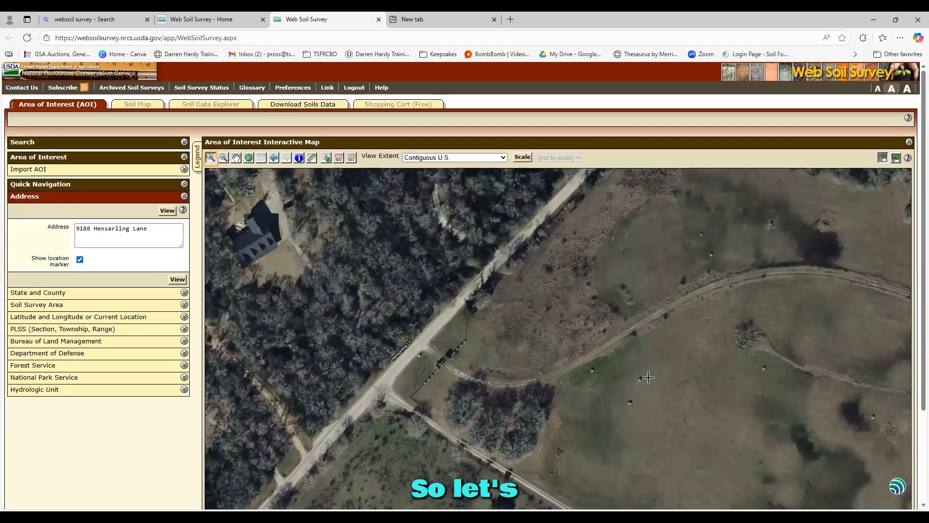
pyautogui.click(351, 158)
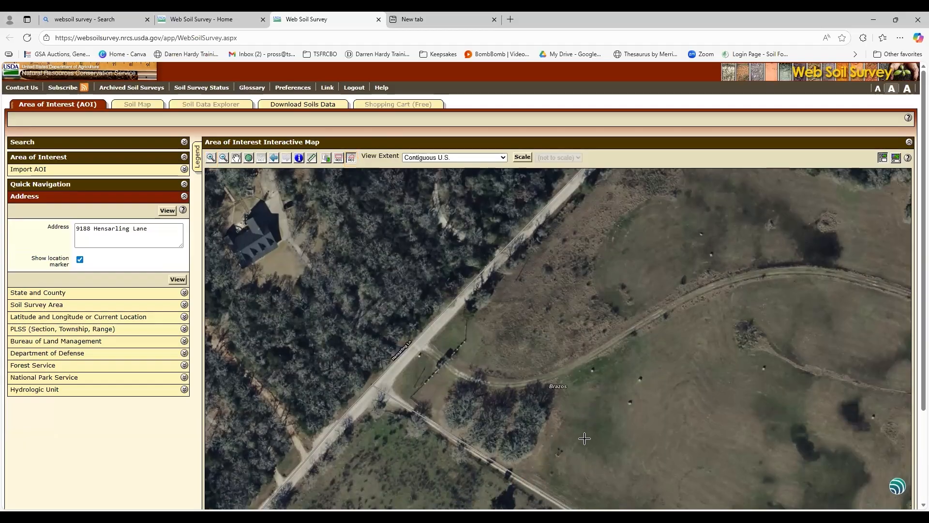
pyautogui.click(572, 494)
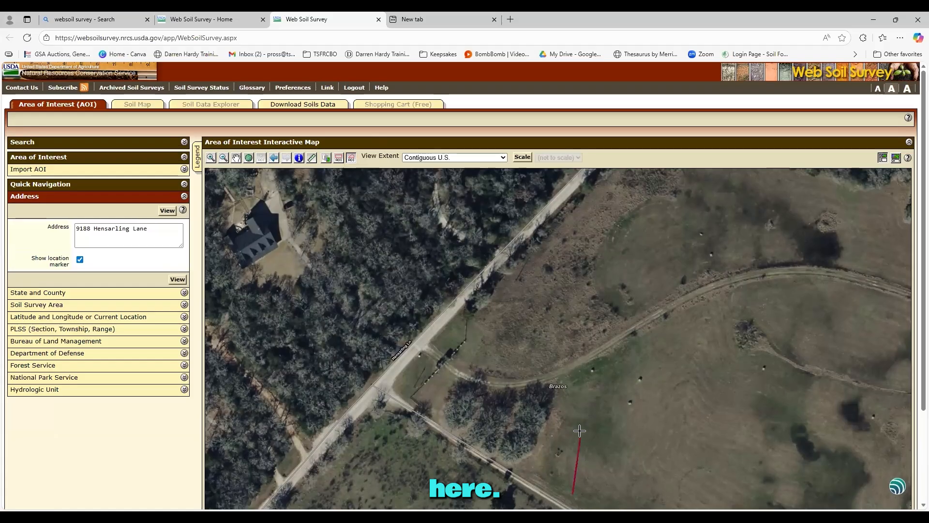
pyautogui.click(586, 413)
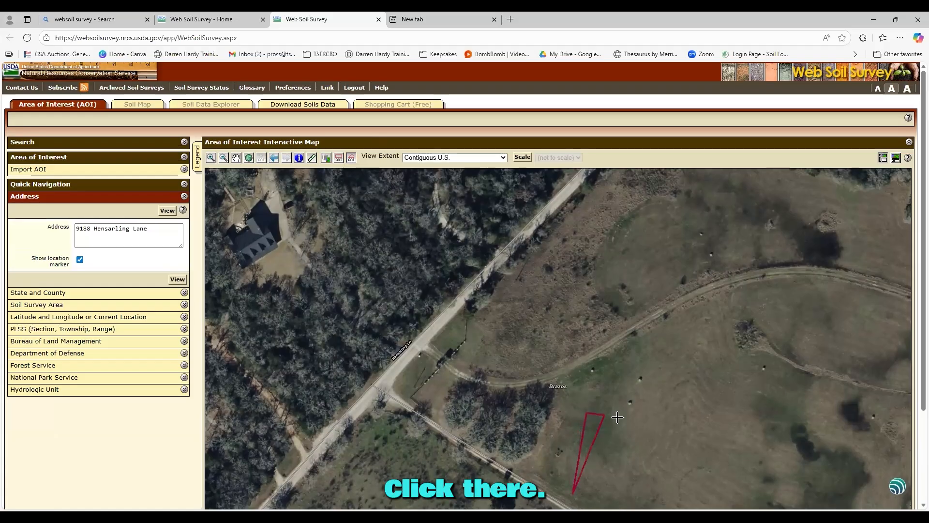
pyautogui.click(644, 420)
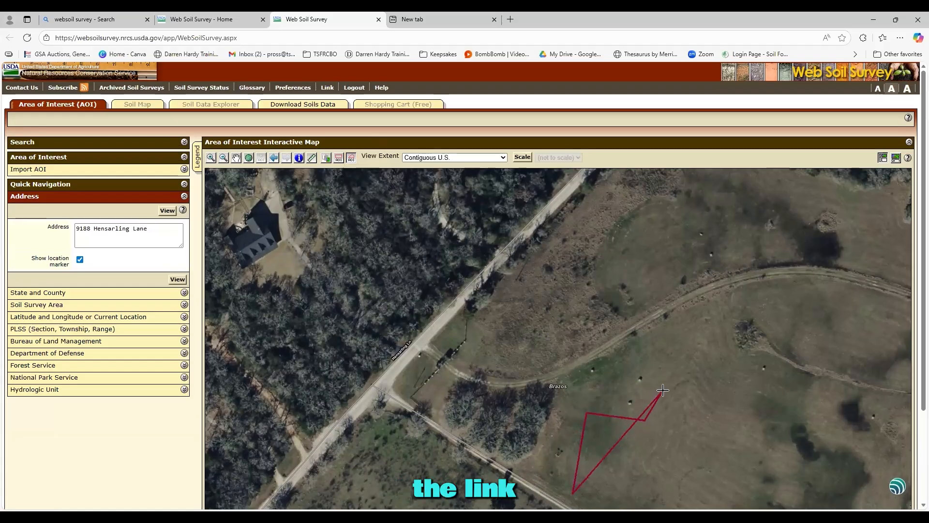
pyautogui.click(665, 390)
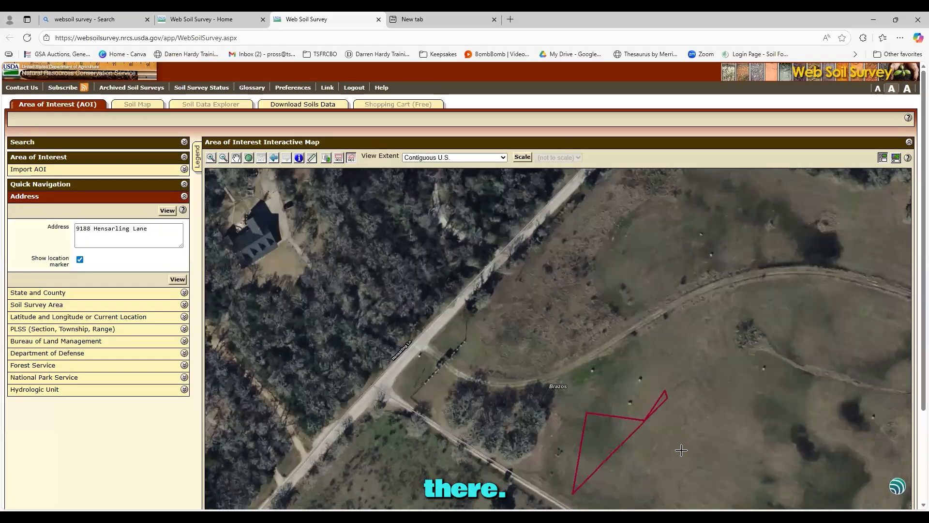
# - Close the outline into a 0.63-acre AOI and view its soil map with GrC and RoB units
pyautogui.doubleClick(689, 473)
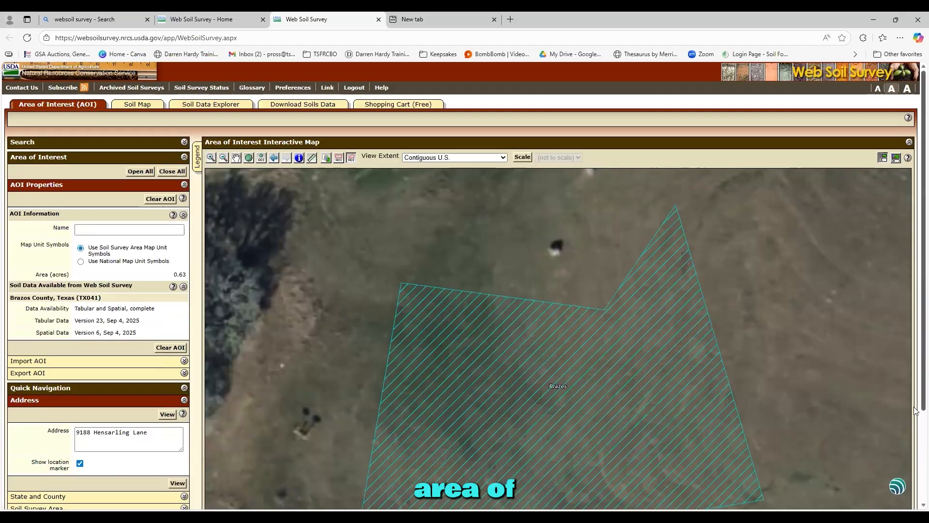
pyautogui.scroll(-1, 916, 411)
pyautogui.scroll(1, 917, 430)
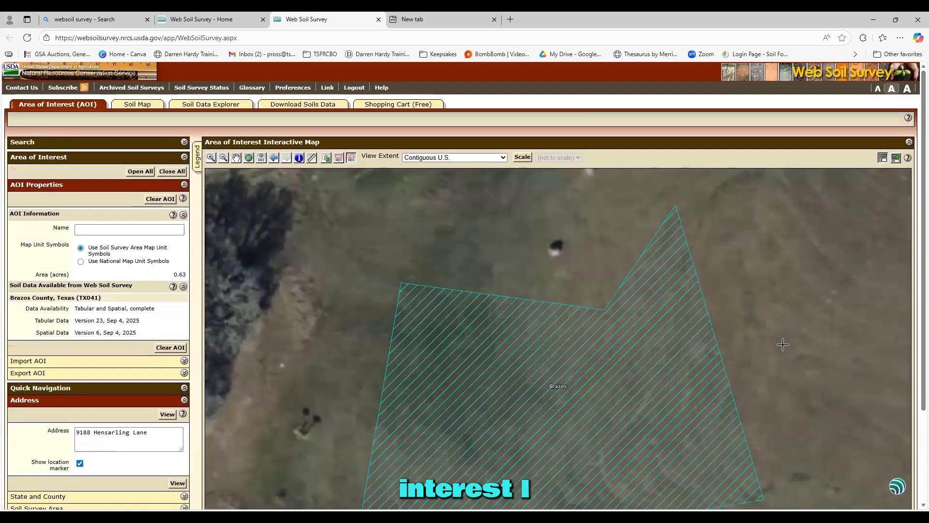
pyautogui.click(145, 105)
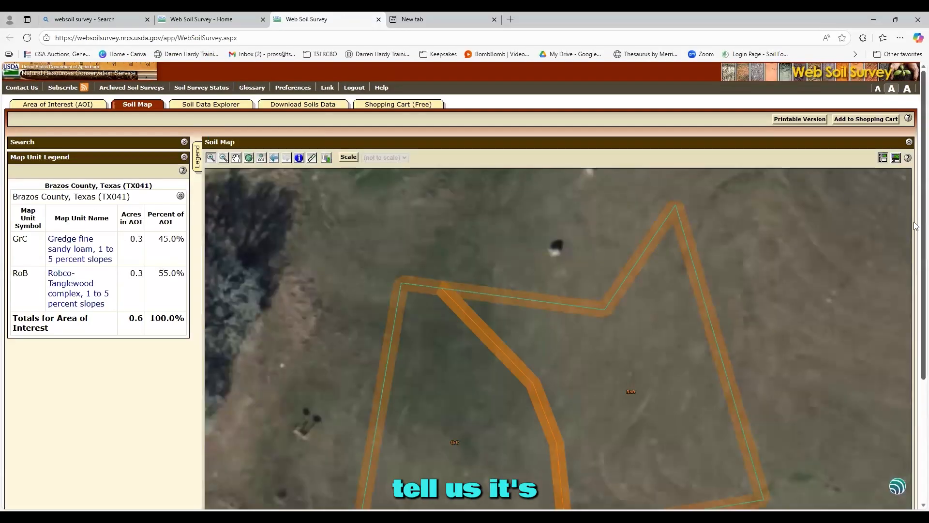
pyautogui.scroll(-2, 915, 291)
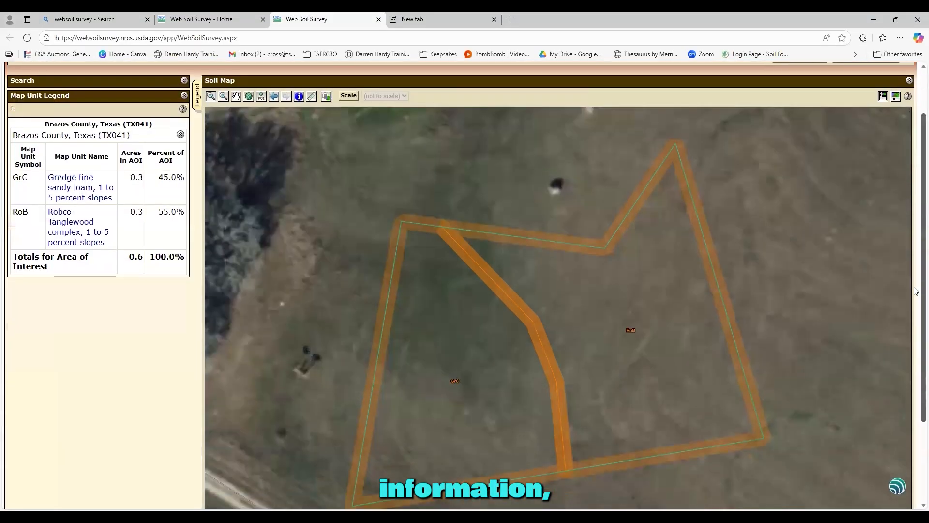
pyautogui.scroll(-1, 916, 290)
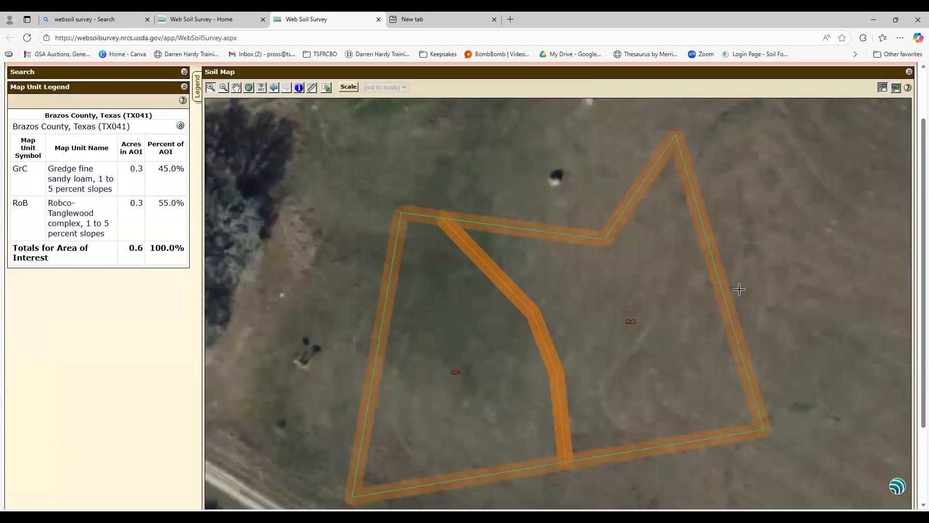
# - Read the Gredge fine sandy loam (GrC) description, then zoom the map in on the area
pyautogui.click(69, 185)
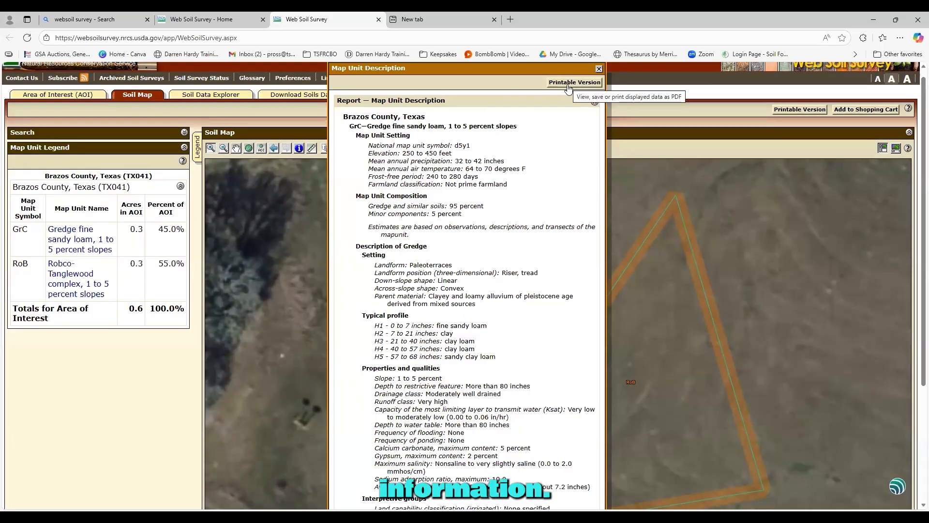
pyautogui.click(570, 87)
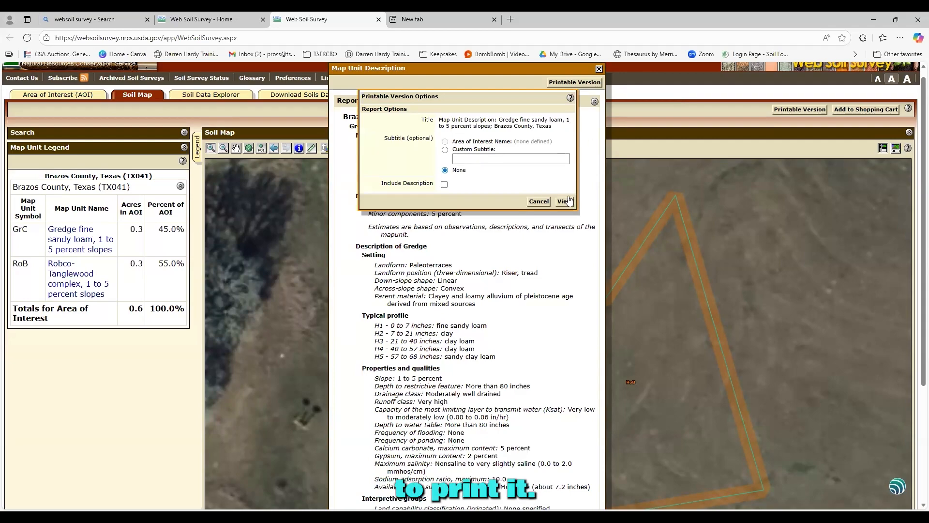
pyautogui.click(540, 201)
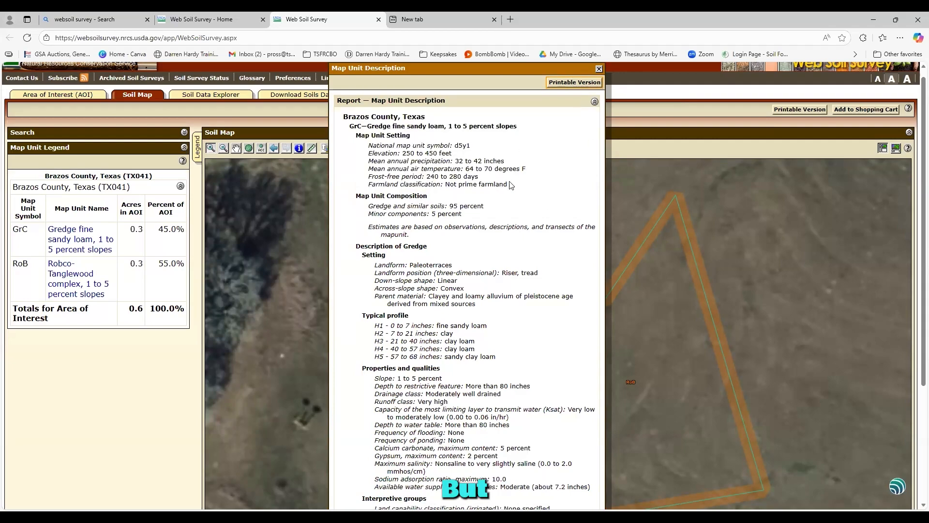
pyautogui.scroll(-1, 509, 182)
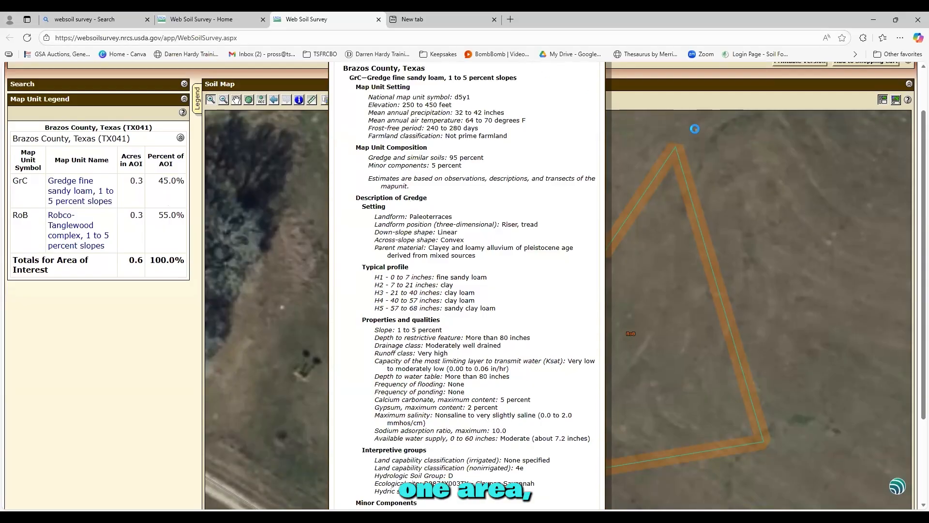
pyautogui.click(695, 129)
pyautogui.moveTo(923, 139); pyautogui.dragTo(915, 92)
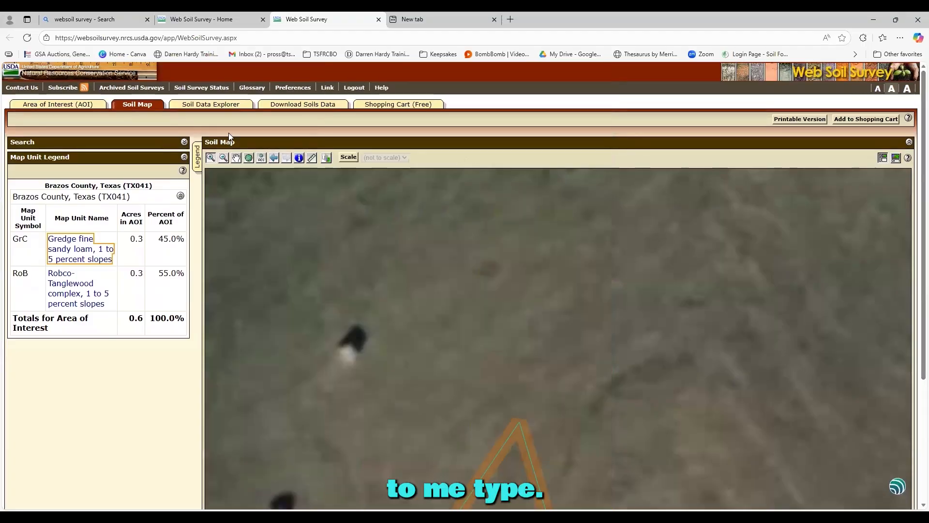
# - Zoom the map back out to show the area among surrounding land
pyautogui.click(223, 157)
pyautogui.click(250, 213)
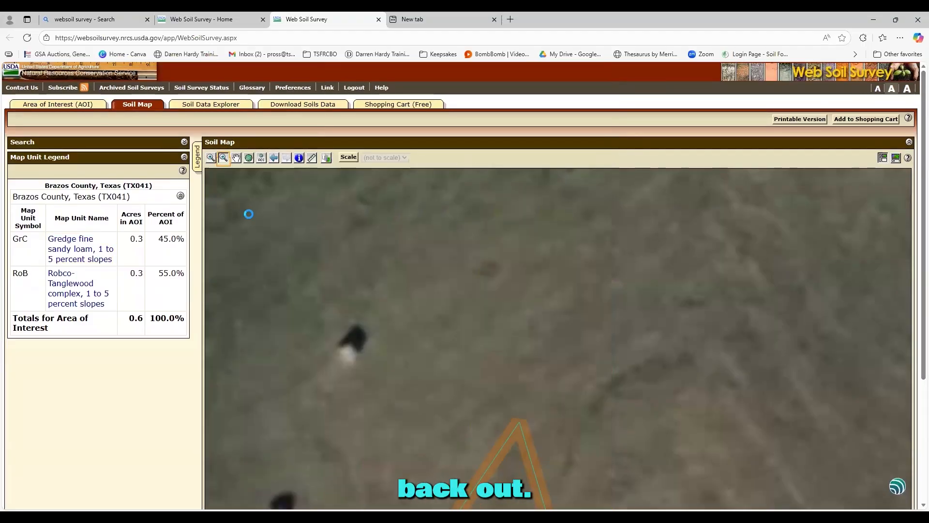
pyautogui.scroll(-4, 762, 257)
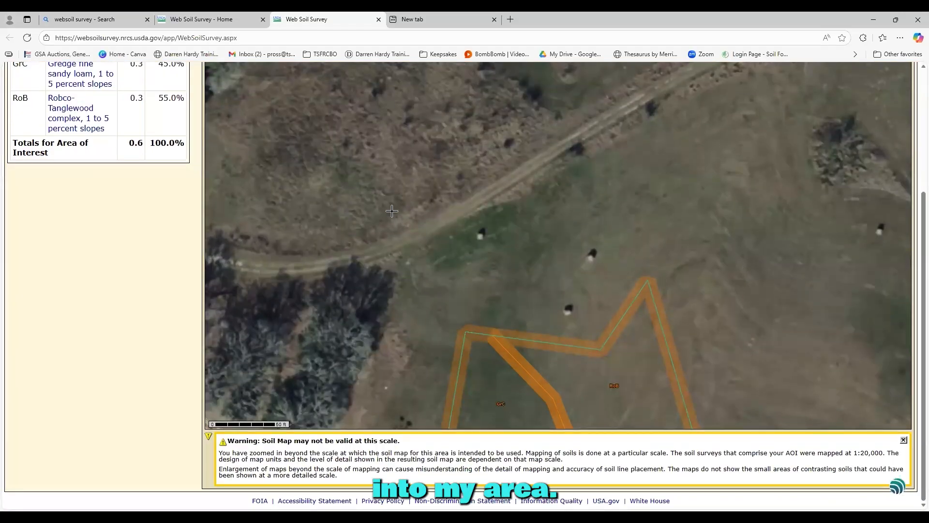
pyautogui.click(283, 117)
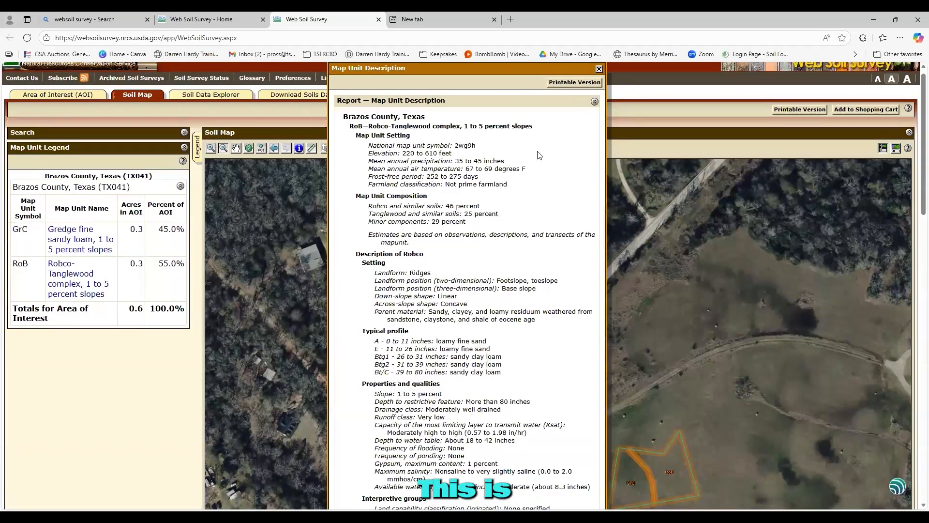
# - Scroll through the Robco-Tanglewood complex (RoB) description, then close it
pyautogui.scroll(-2, 539, 155)
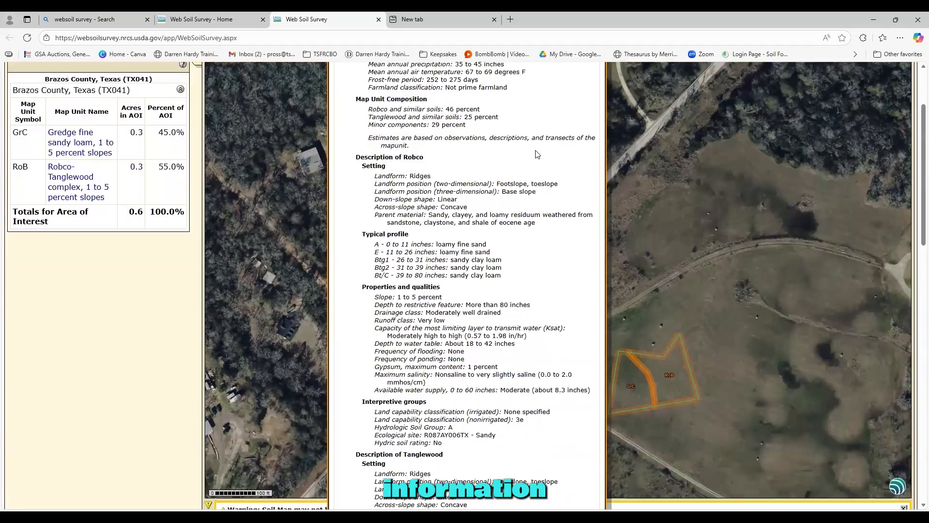
pyautogui.scroll(-1, 539, 155)
pyautogui.scroll(-1, 537, 153)
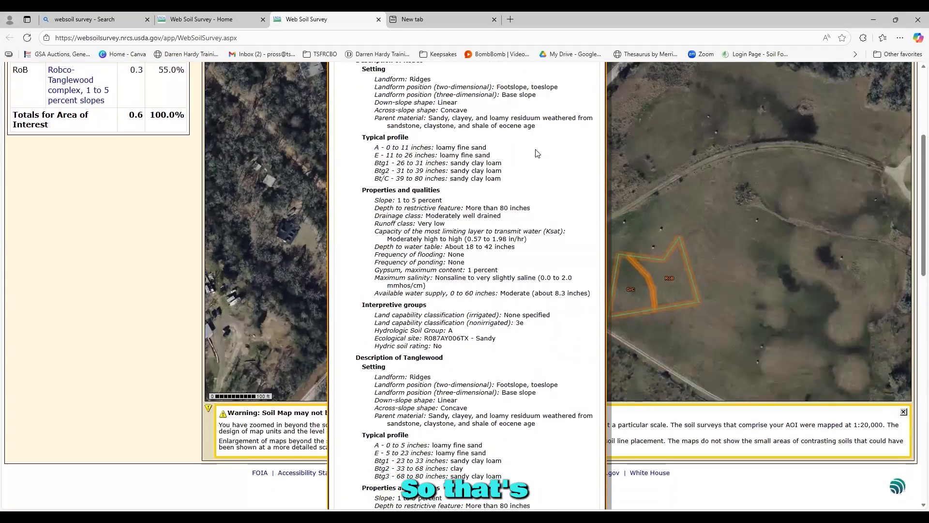
pyautogui.scroll(1, 537, 153)
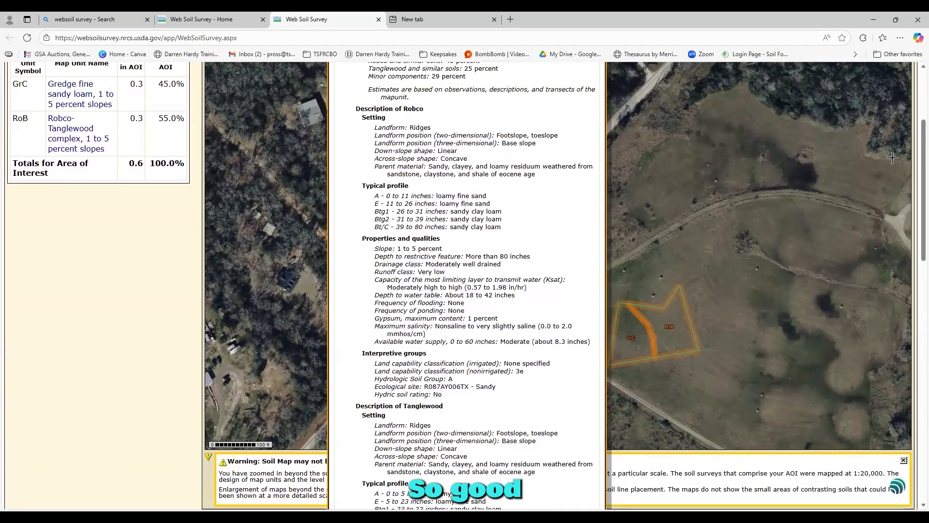
pyautogui.scroll(3, 605, 145)
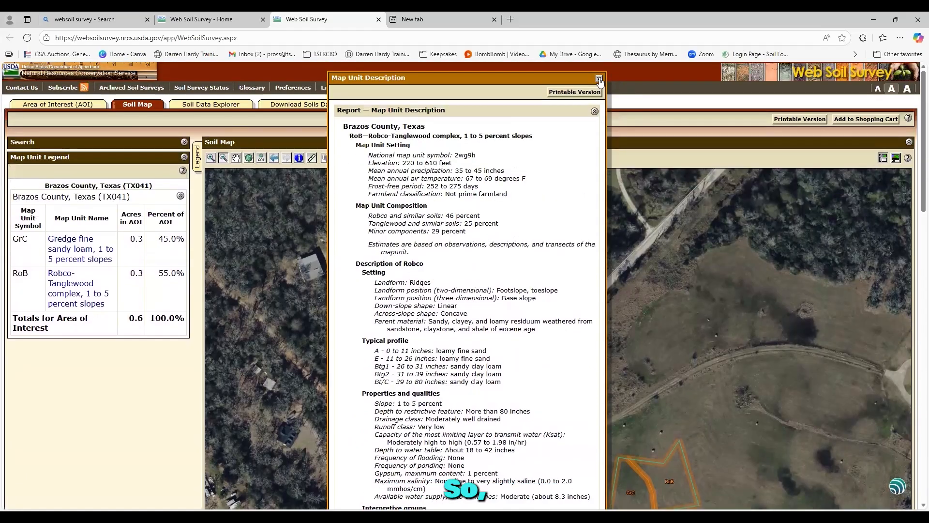
pyautogui.click(599, 79)
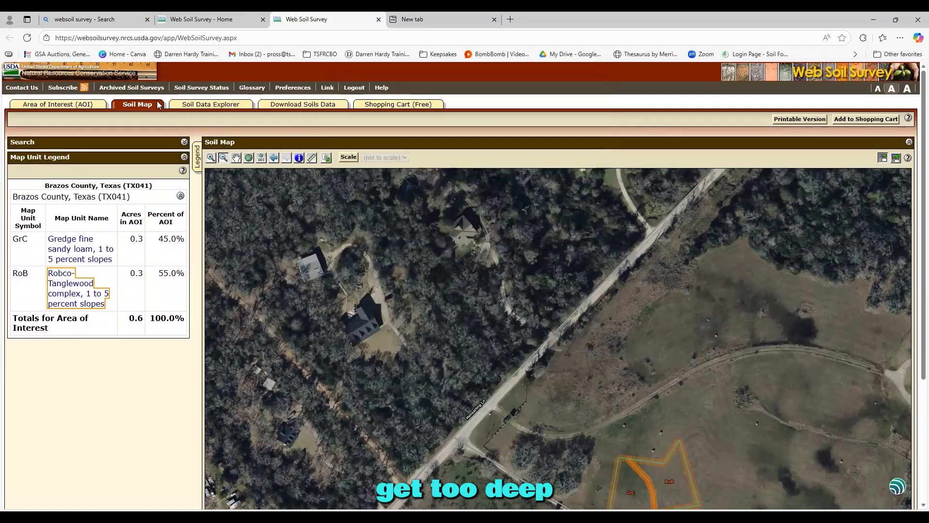
# - Open the Soil Data Explorer ratings and expand the Soil Health category
pyautogui.click(210, 104)
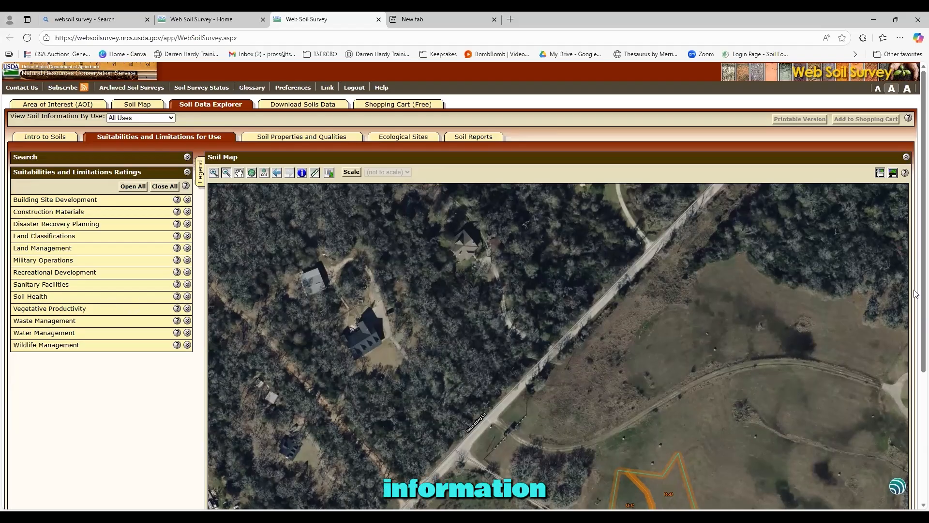
pyautogui.scroll(-2, 915, 314)
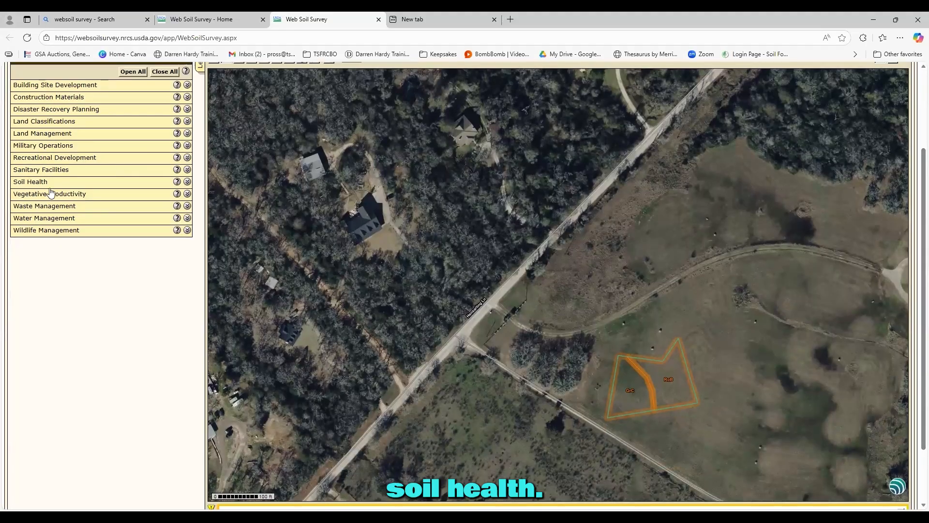
pyautogui.click(187, 183)
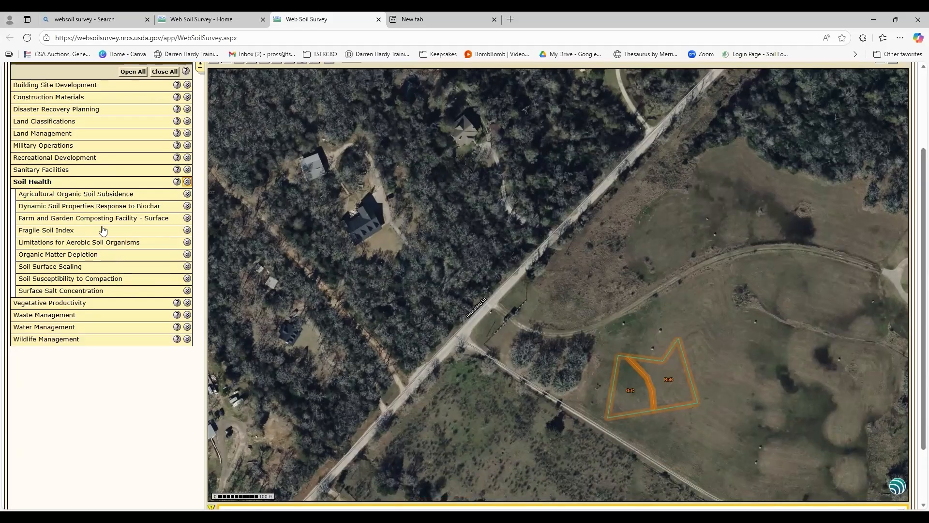
# - Map Soil Susceptibility to Compaction, rating GrC High and RoB Low, and review the summary table
pyautogui.click(181, 278)
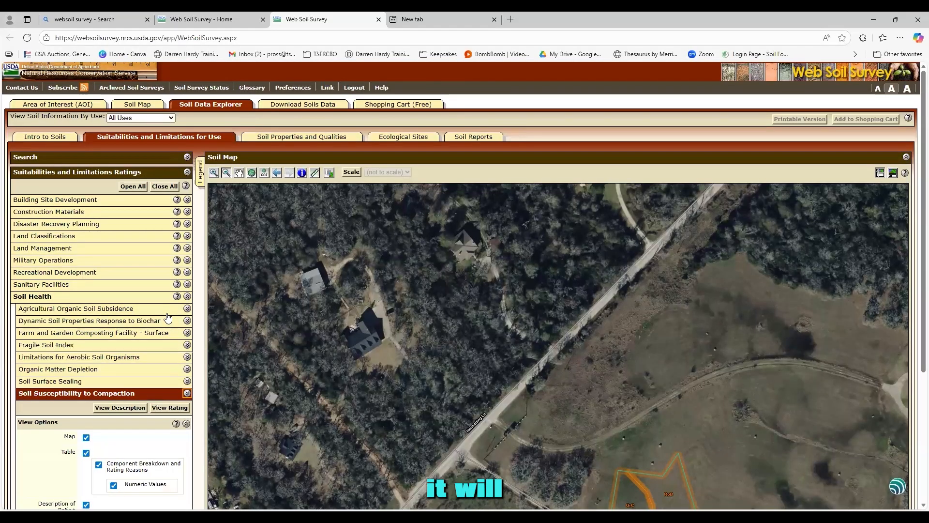
pyautogui.scroll(-3, 140, 290)
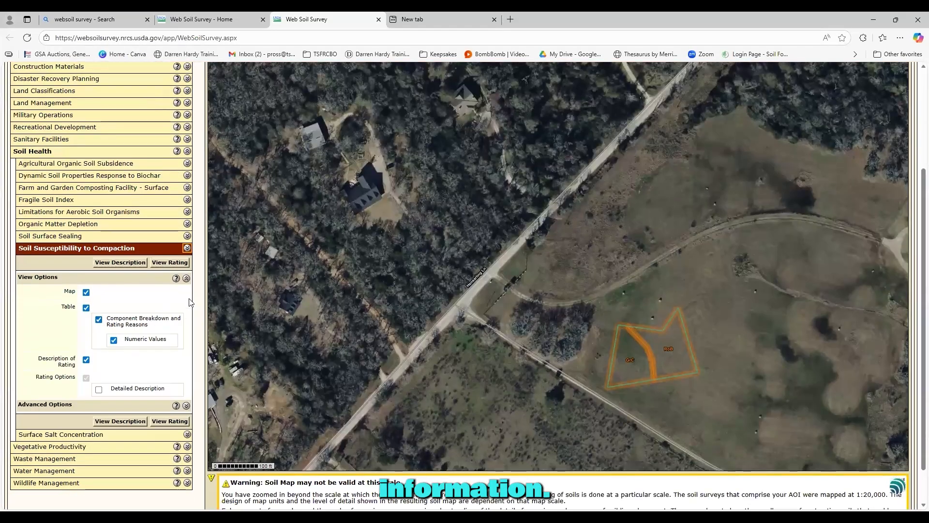
pyautogui.click(173, 422)
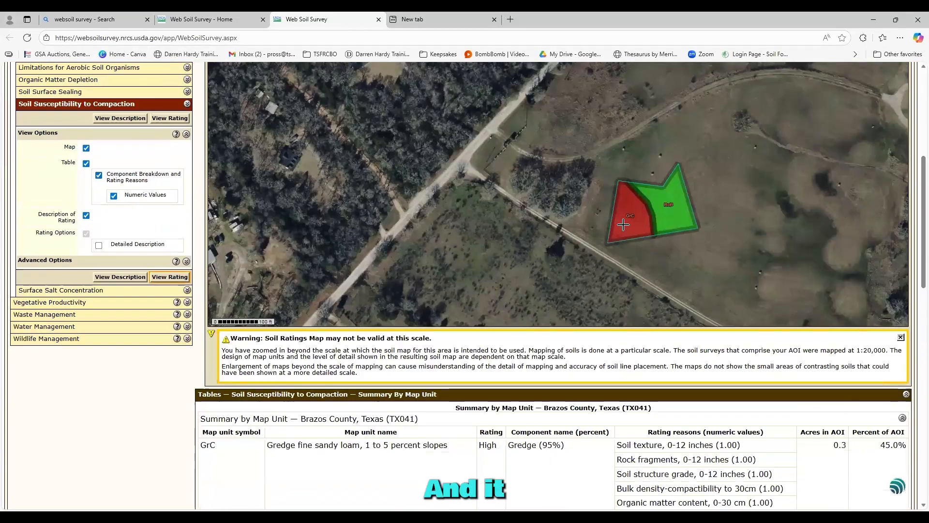
pyautogui.scroll(-5, 624, 225)
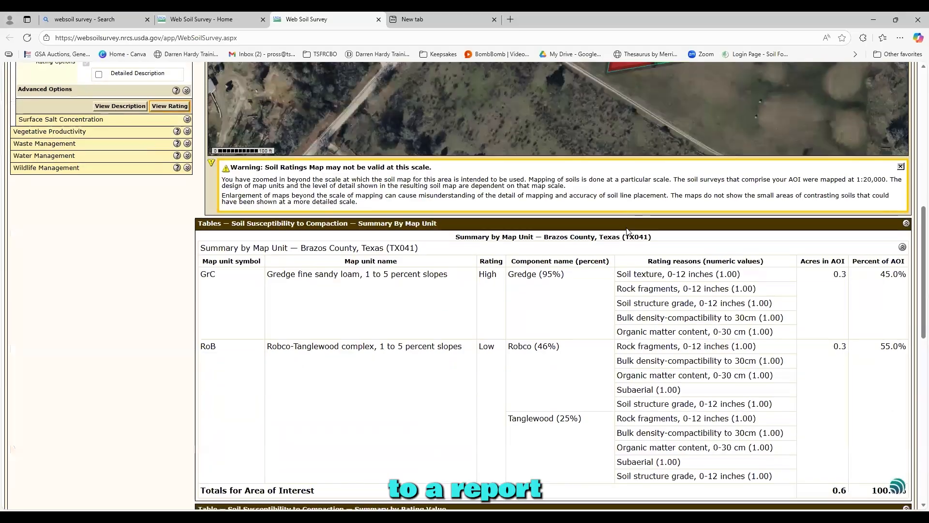
pyautogui.scroll(-3, 637, 222)
pyautogui.scroll(2, 633, 221)
pyautogui.scroll(10, 632, 222)
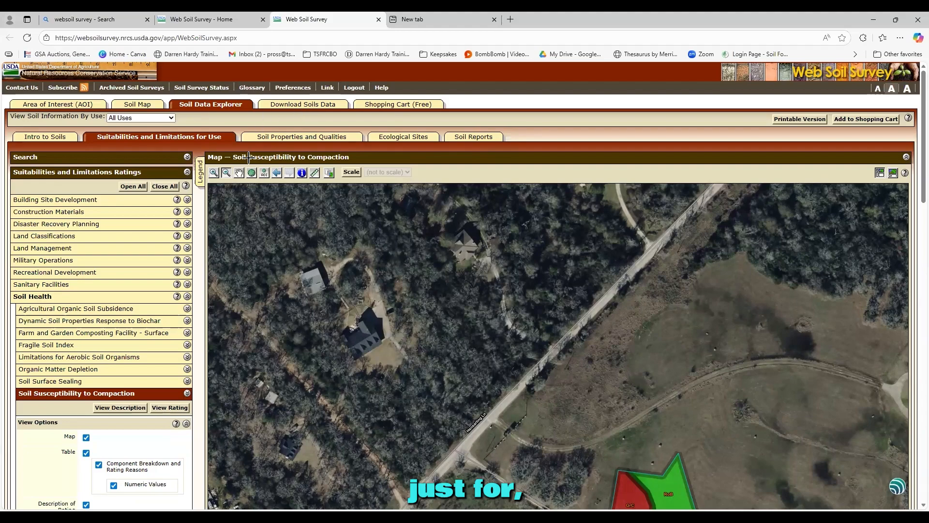
# - Check out the Brazos County Custom Soil Resource Report from the free Shopping Cart for immediate delivery
pyautogui.click(415, 106)
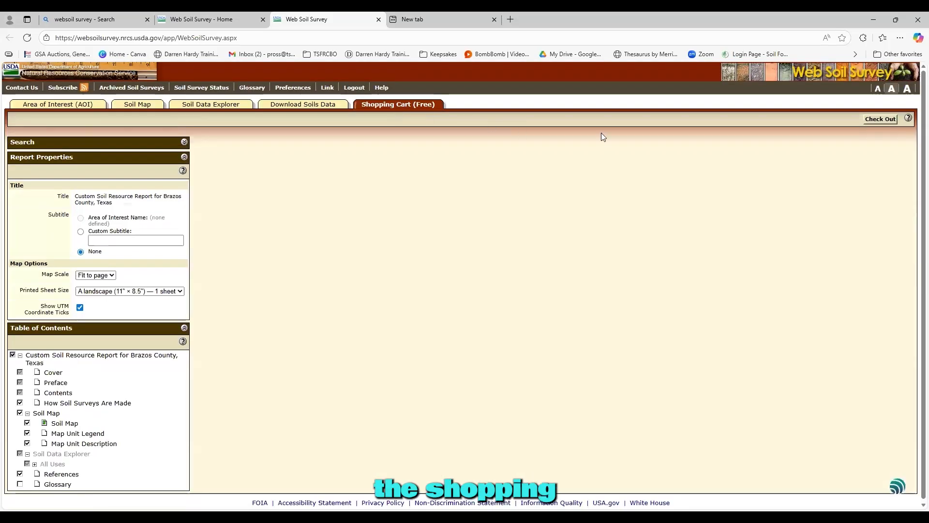
pyautogui.click(881, 120)
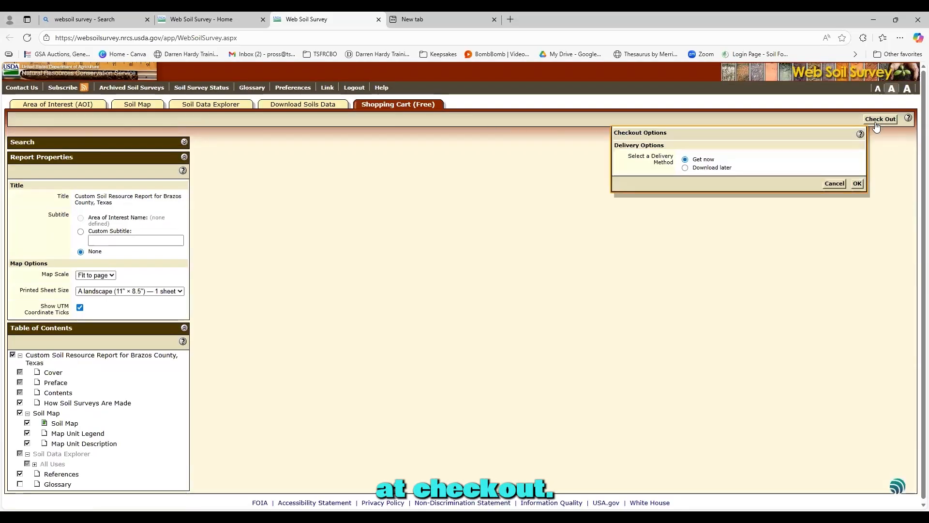
pyautogui.click(858, 184)
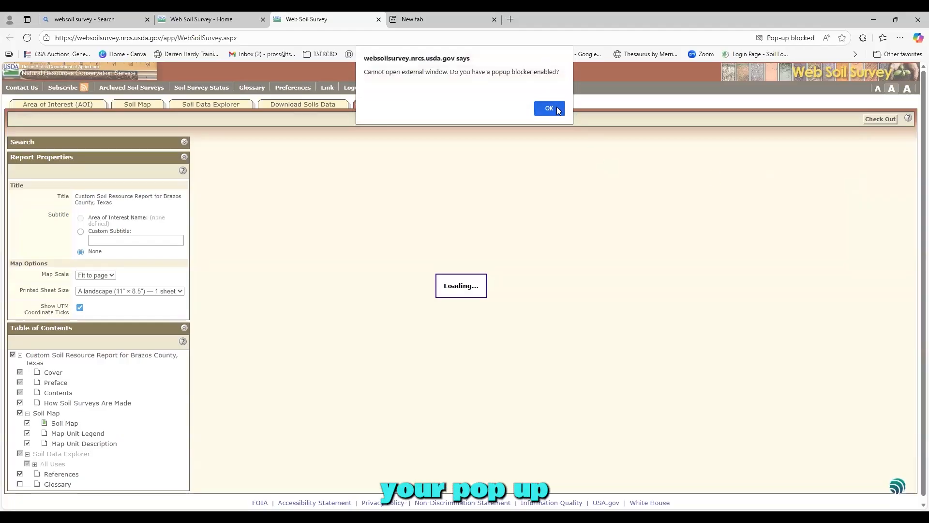
# - Dismiss the pop-up blocked warning and repeat the Get now checkout so the PDF opens
pyautogui.click(552, 109)
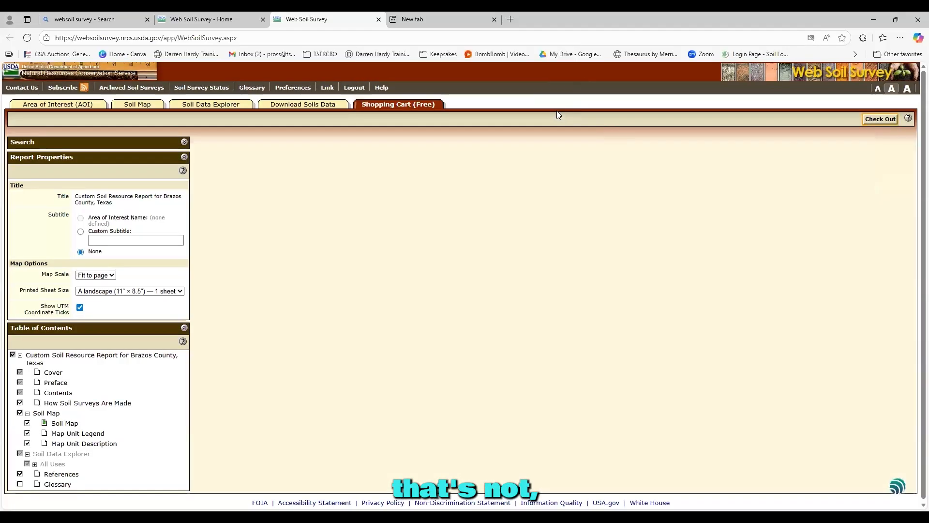
pyautogui.click(882, 118)
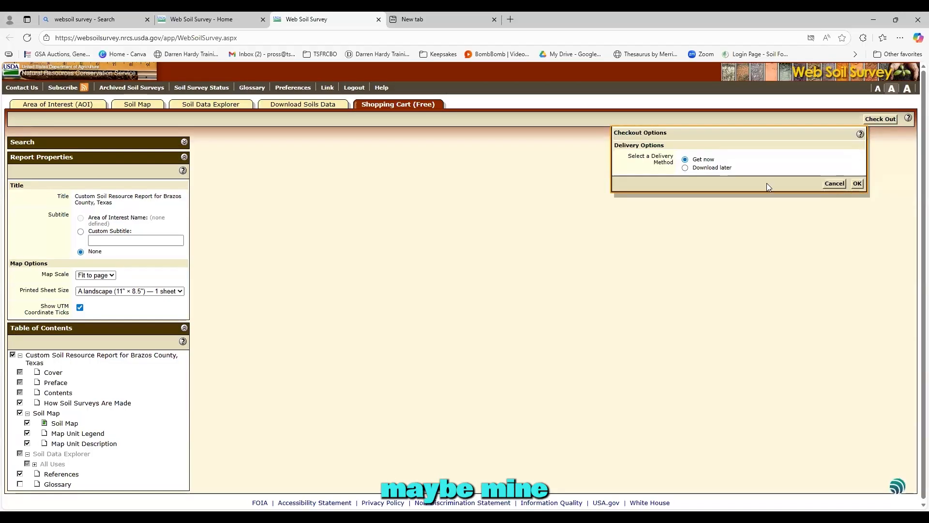
pyautogui.click(858, 183)
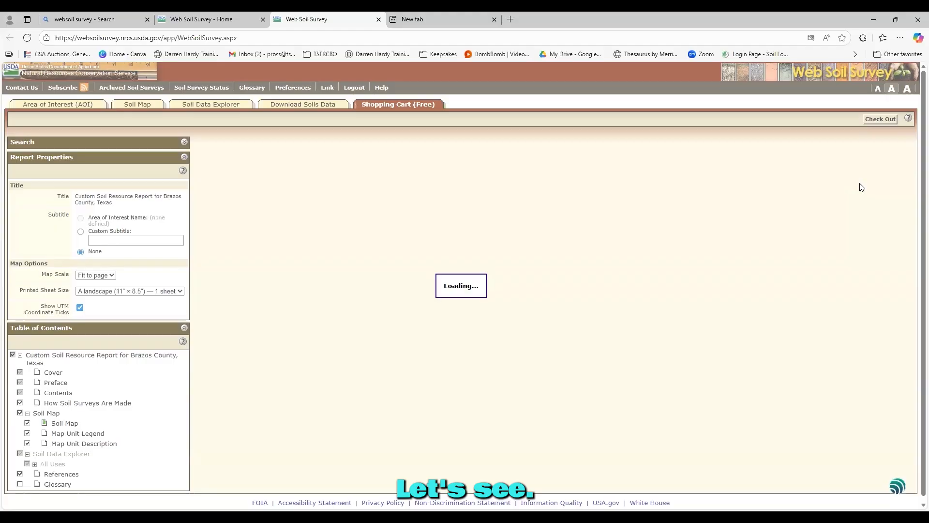
pyautogui.scroll(-6, 726, 149)
pyautogui.scroll(-10, 733, 146)
pyautogui.scroll(-10, 734, 146)
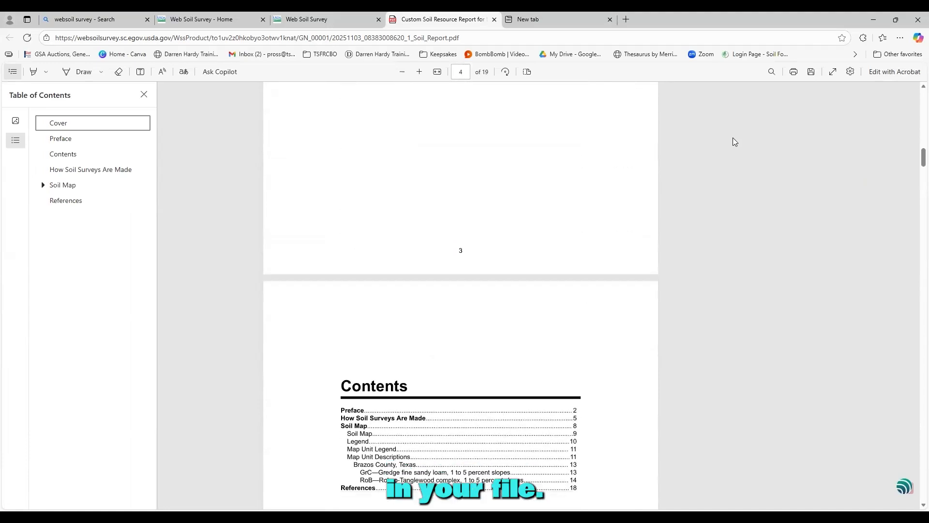
pyautogui.scroll(-10, 733, 138)
pyautogui.scroll(-10, 733, 142)
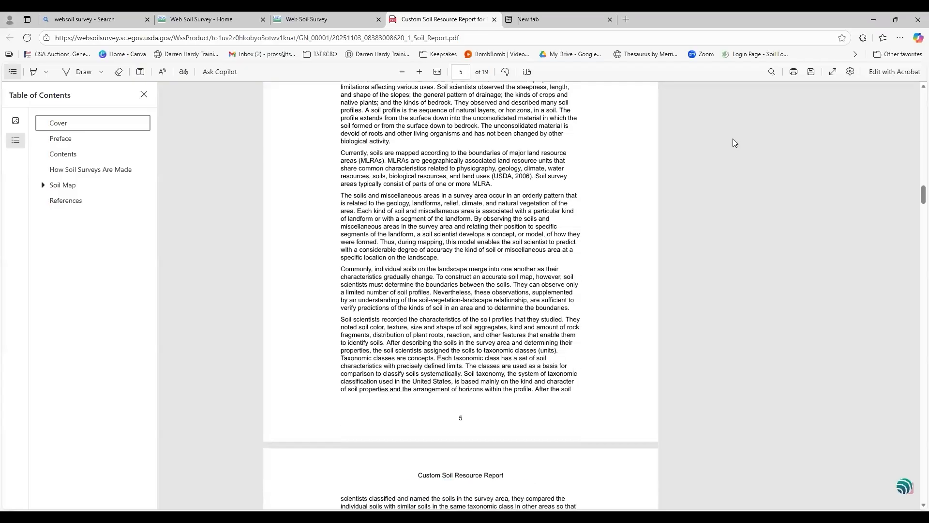
pyautogui.scroll(-8, 733, 142)
pyautogui.scroll(-8, 732, 141)
pyautogui.scroll(10, 732, 138)
pyautogui.scroll(6, 726, 135)
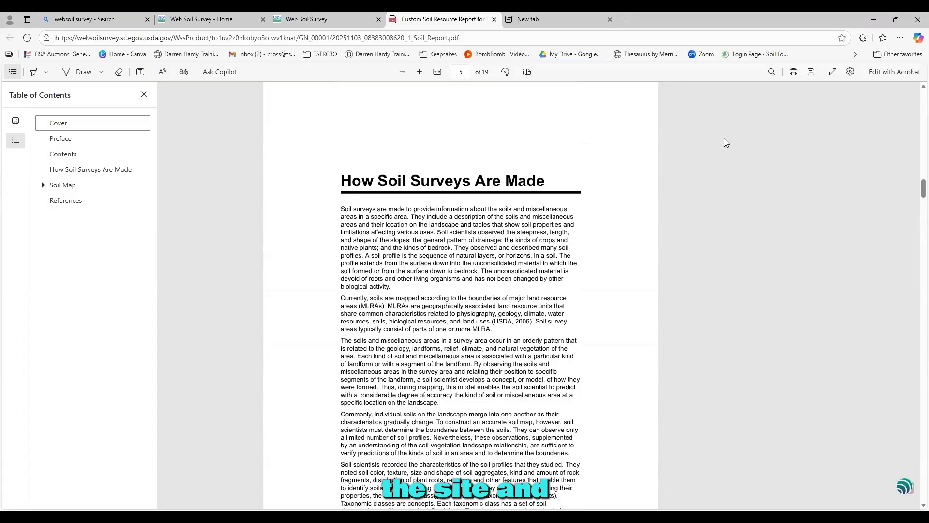
pyautogui.scroll(5, 724, 139)
pyautogui.scroll(15, 725, 139)
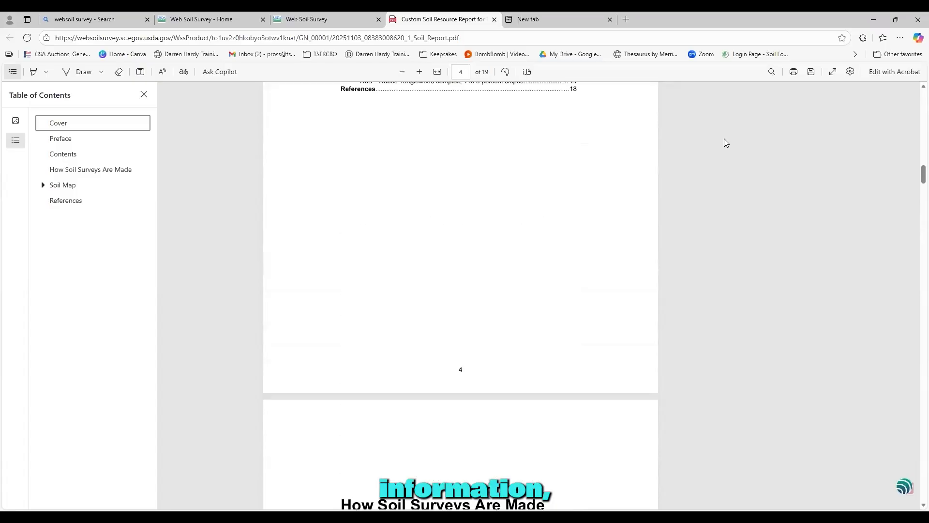
pyautogui.scroll(4, 725, 142)
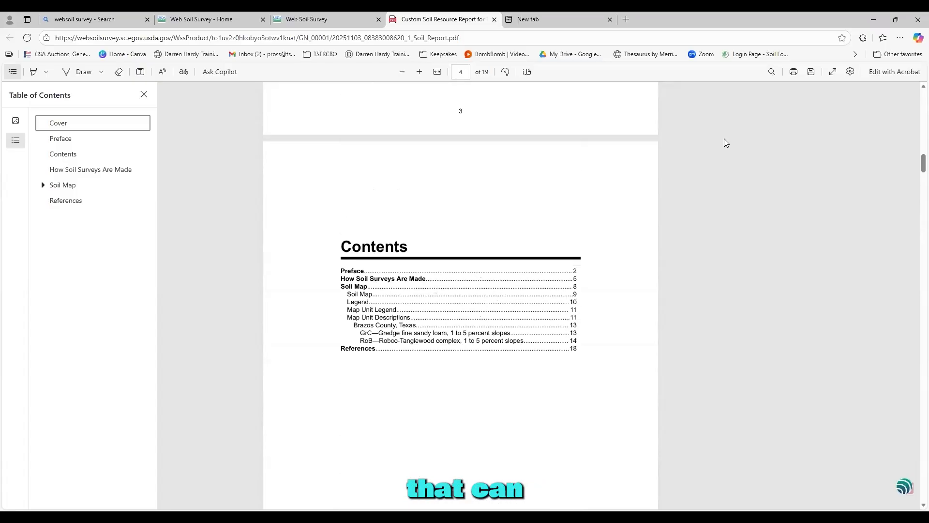